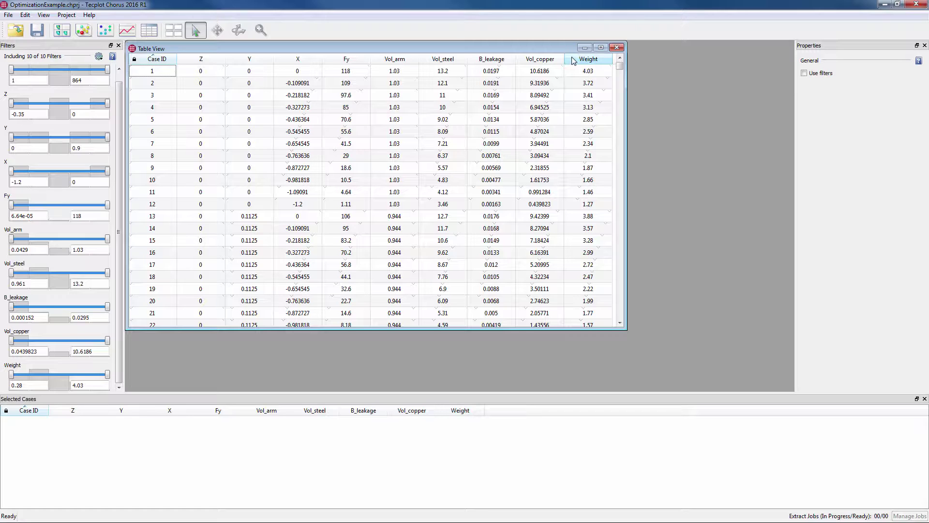
# Browse the case images in a widened matrix view paged by X, with enlarged contour images.
pyautogui.click(68, 35)
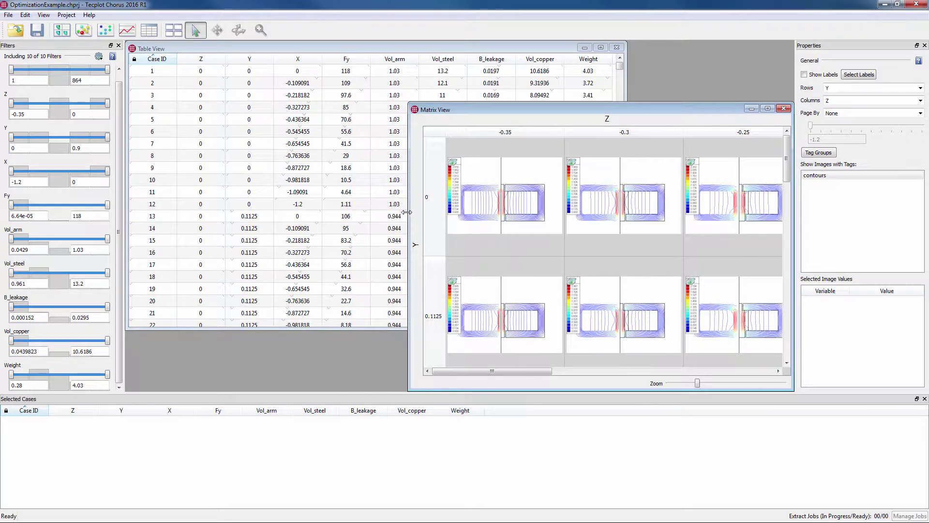
pyautogui.moveTo(409, 212); pyautogui.dragTo(317, 199)
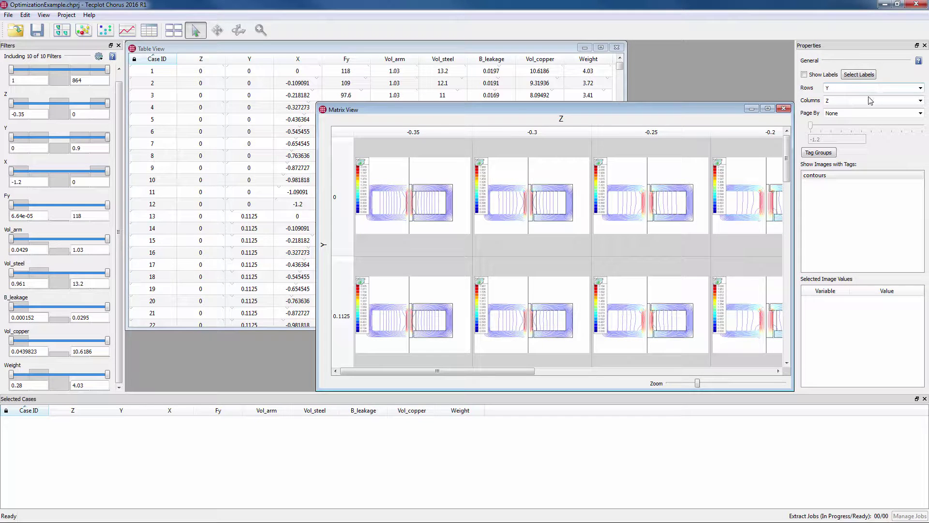
pyautogui.click(920, 113)
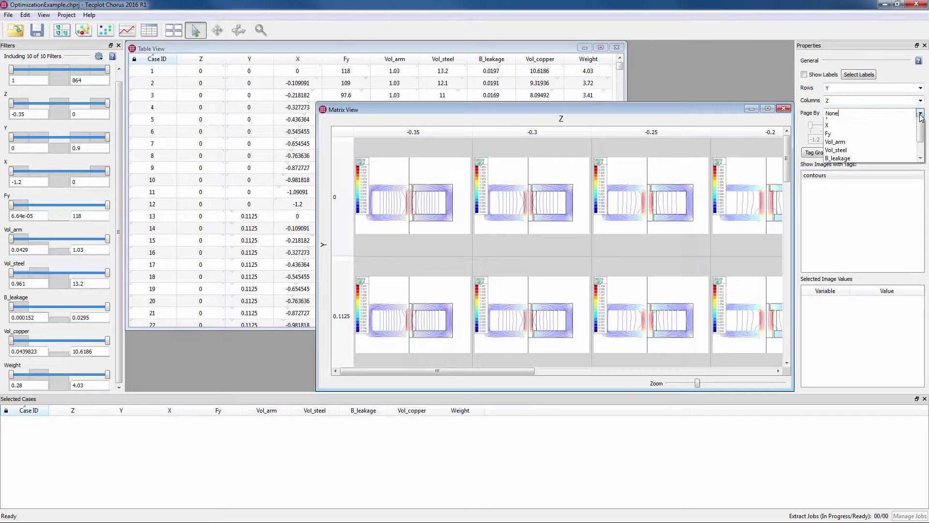
pyautogui.click(853, 164)
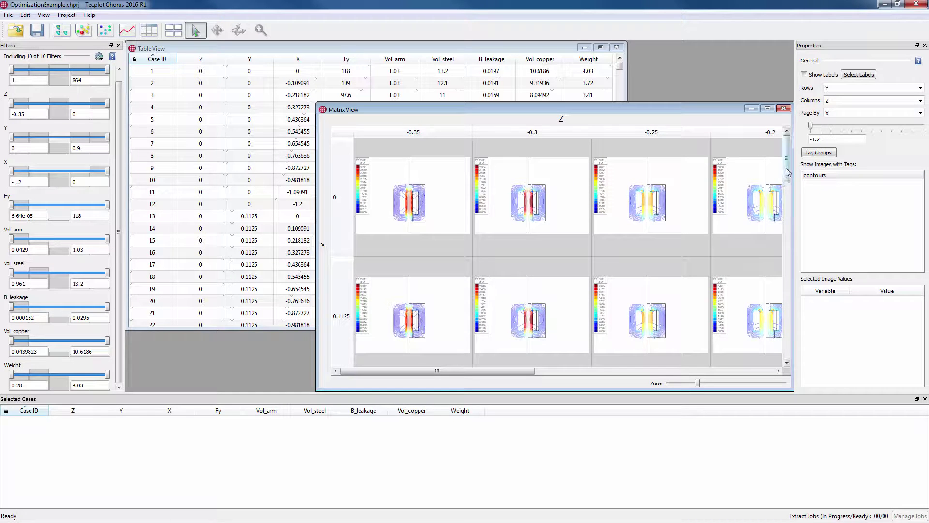
pyautogui.scroll(-1, 788, 183)
pyautogui.scroll(-3, 788, 182)
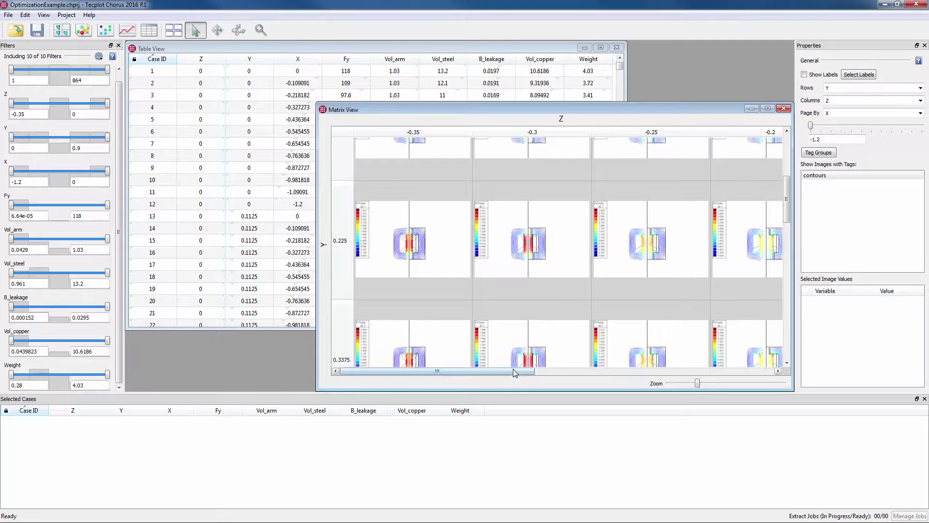
pyautogui.moveTo(519, 372); pyautogui.dragTo(611, 376)
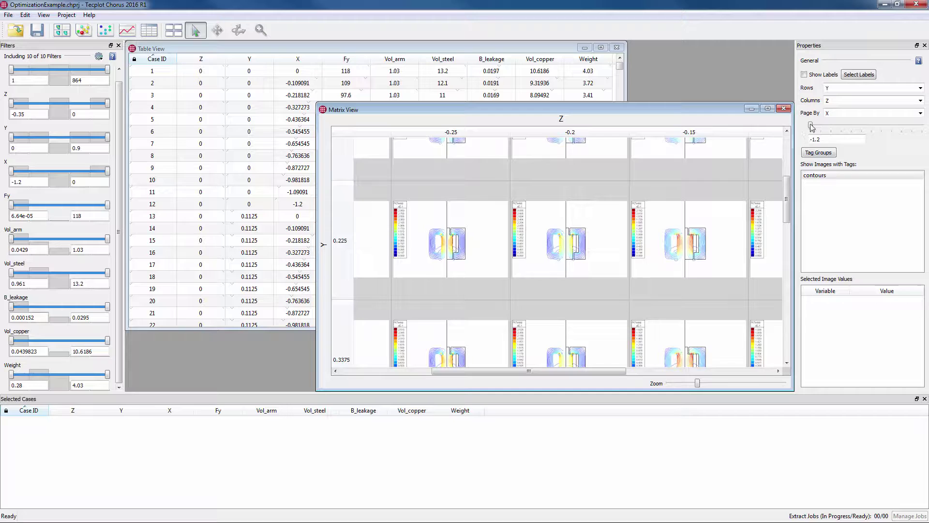
pyautogui.moveTo(810, 126); pyautogui.dragTo(879, 131)
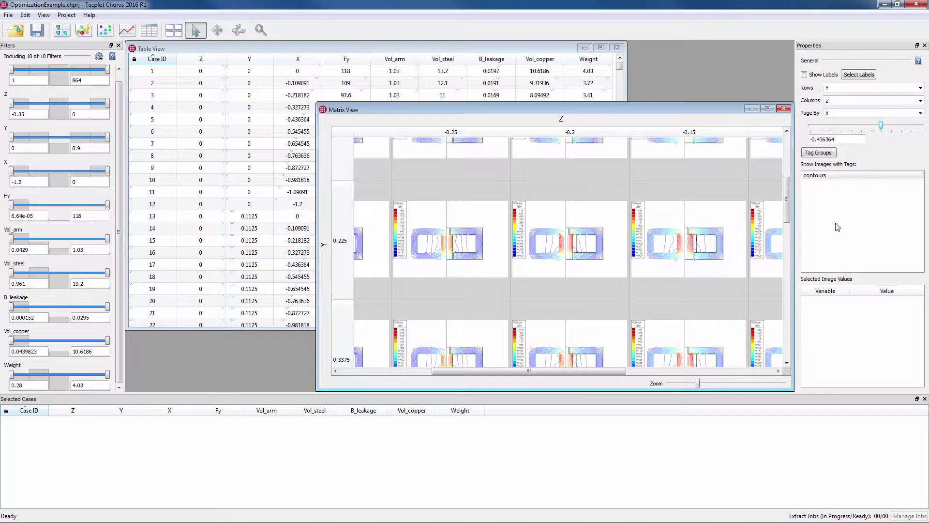
pyautogui.moveTo(698, 382); pyautogui.dragTo(723, 383)
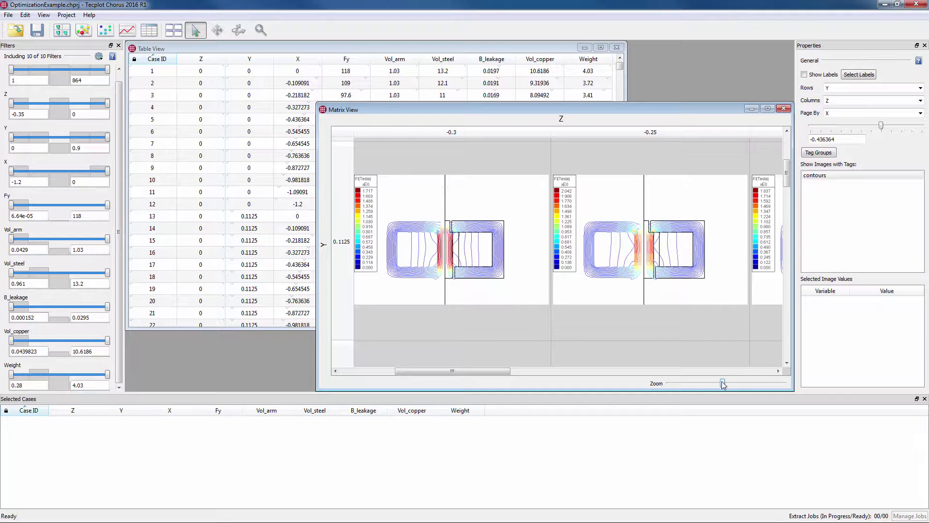
pyautogui.click(784, 108)
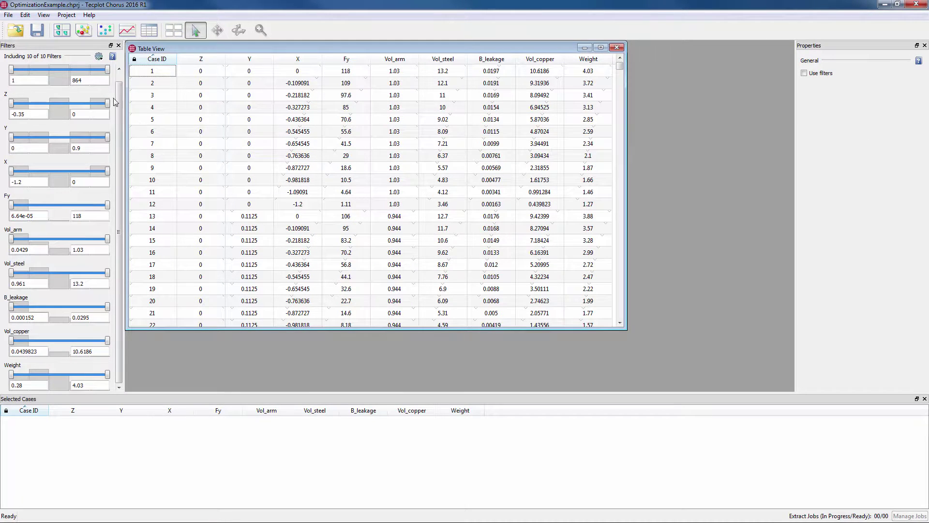
# Create a 3D scatter plot with Weight on the X axis and B_leakage on the Y axis.
pyautogui.click(80, 30)
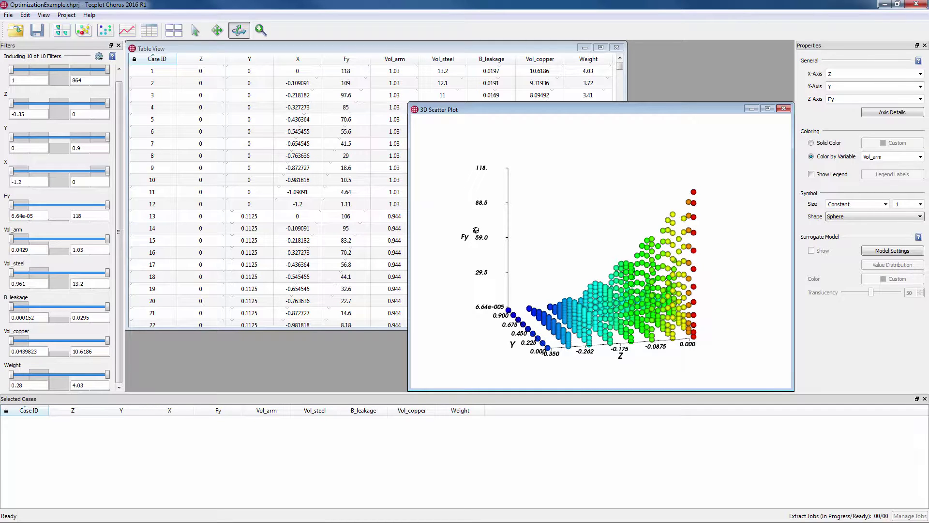
pyautogui.click(921, 74)
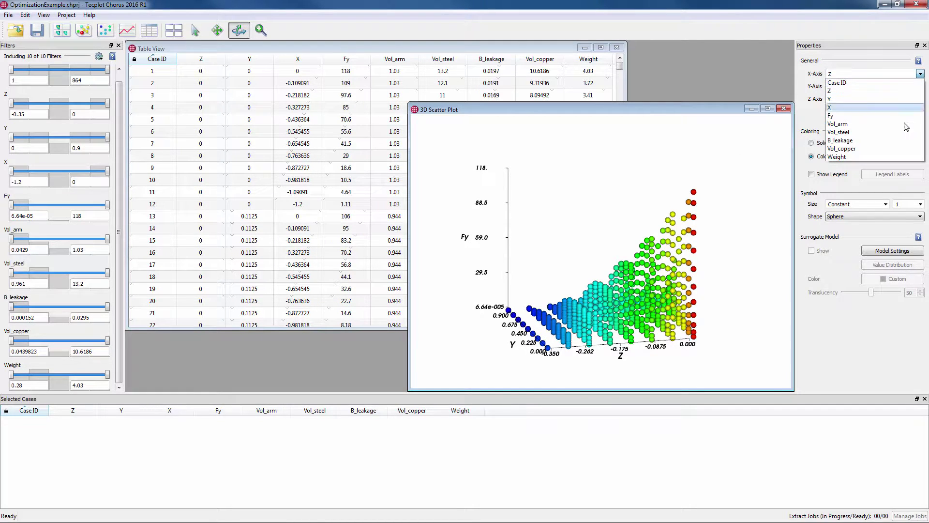
pyautogui.click(893, 153)
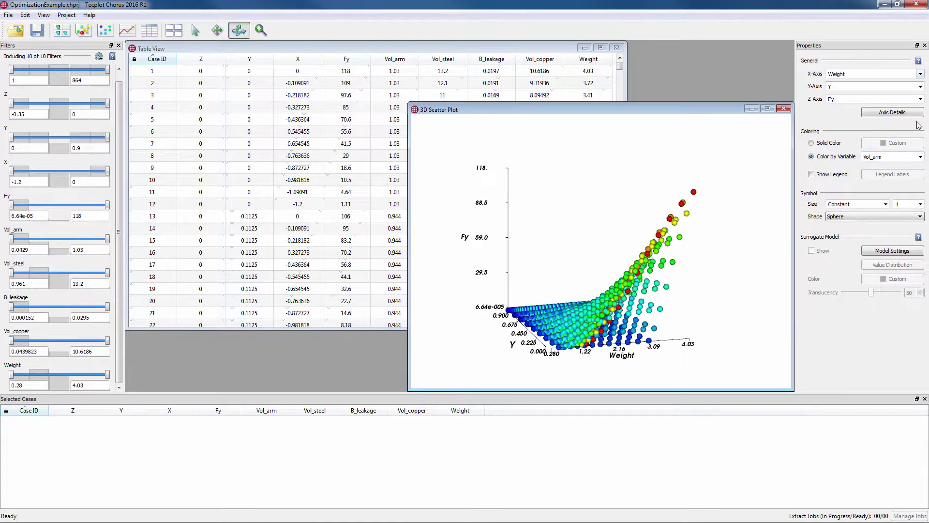
pyautogui.click(920, 86)
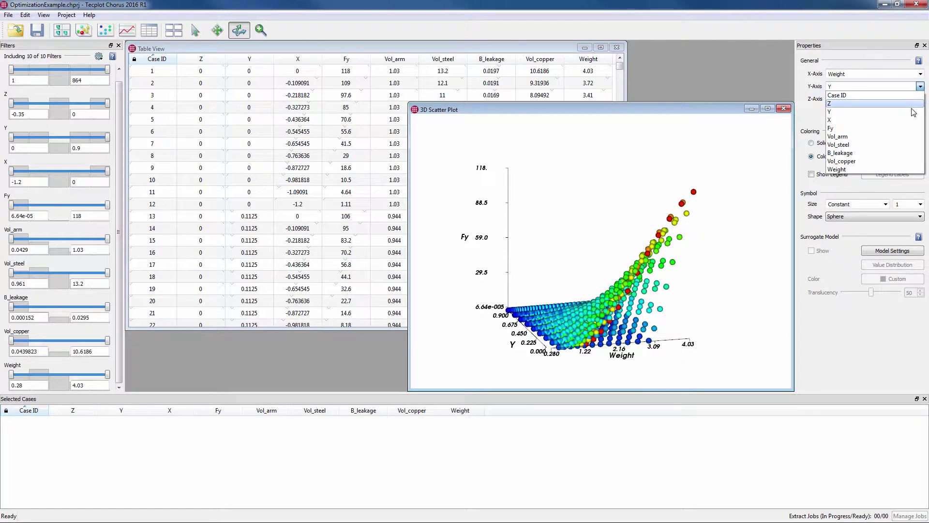
pyautogui.click(898, 152)
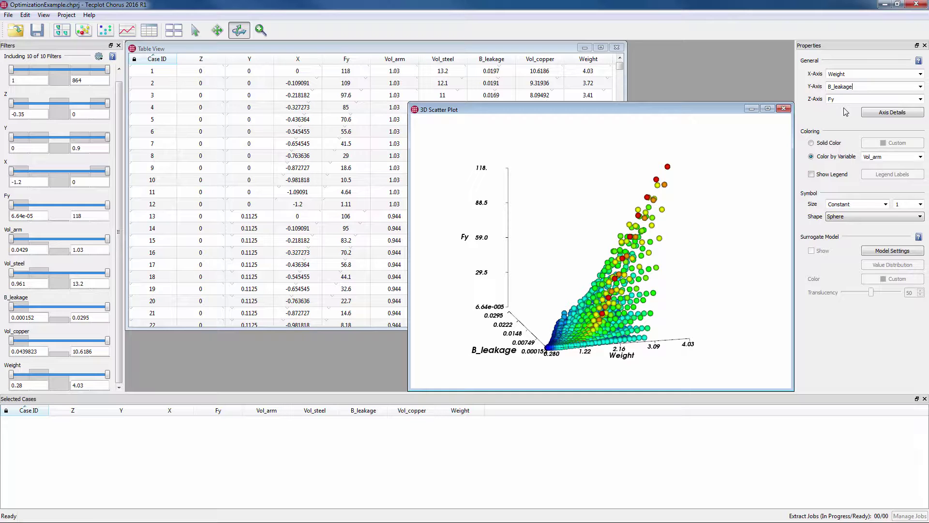
# Colour the points by Vol_copper with its legend shown, and rotate the view.
pyautogui.click(920, 156)
pyautogui.click(901, 232)
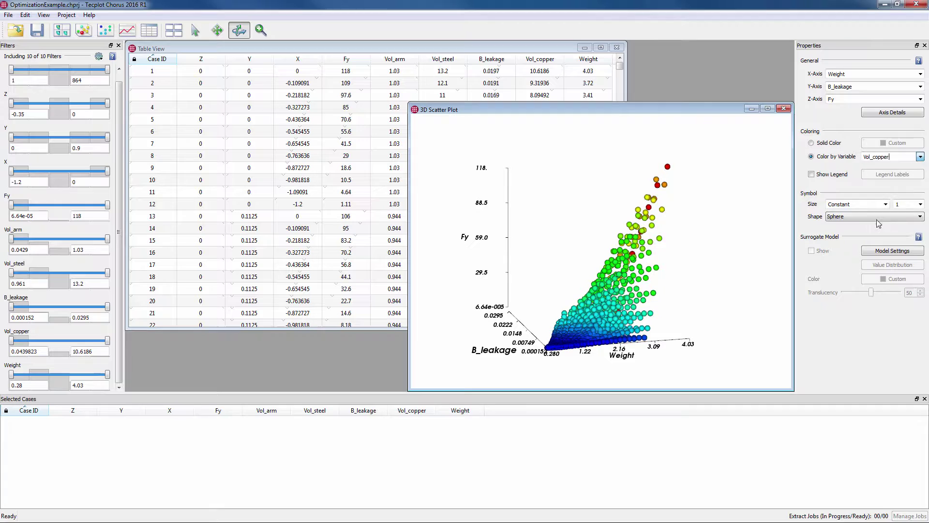
pyautogui.click(812, 174)
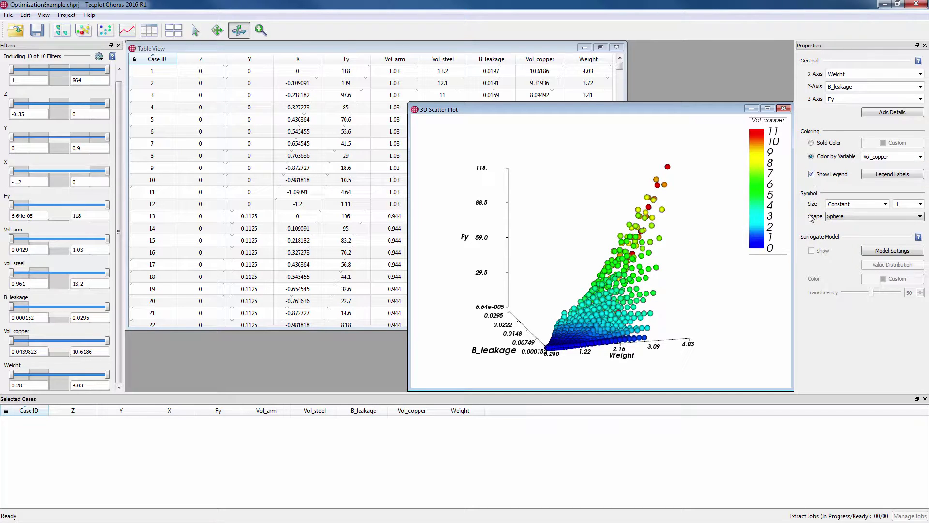
pyautogui.moveTo(566, 312); pyautogui.dragTo(706, 307)
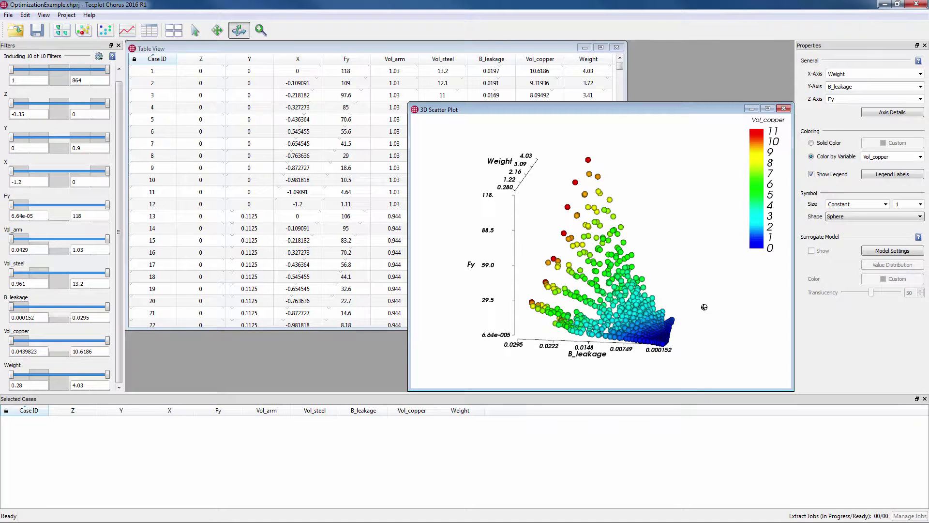
# Swap the 3D plot for a 2D scatter with Weight on X, Fy on Y, coloured by B_leakage.
pyautogui.click(783, 110)
pyautogui.click(105, 30)
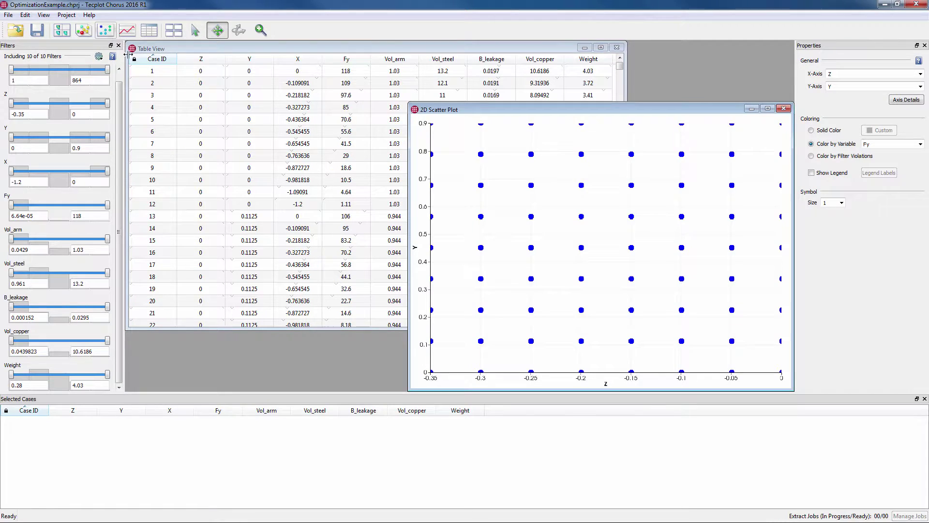
pyautogui.click(921, 75)
pyautogui.click(854, 163)
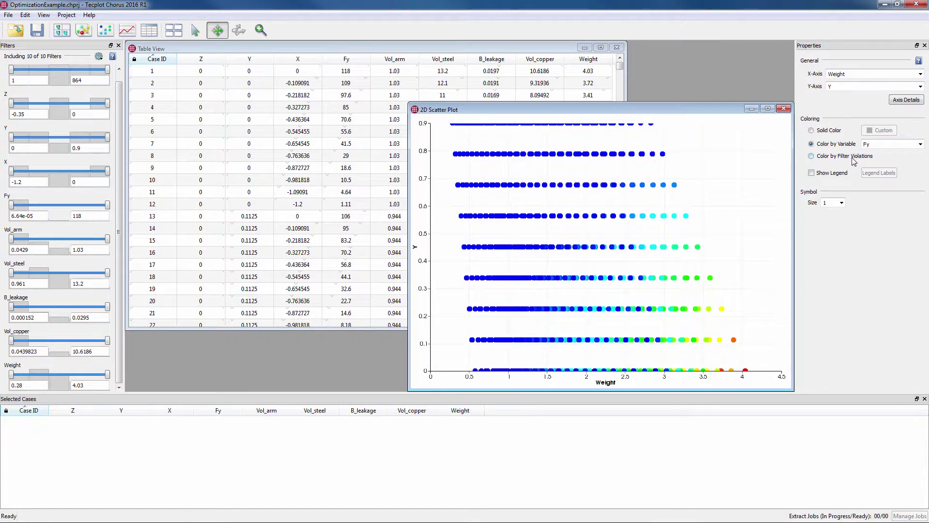
pyautogui.click(920, 86)
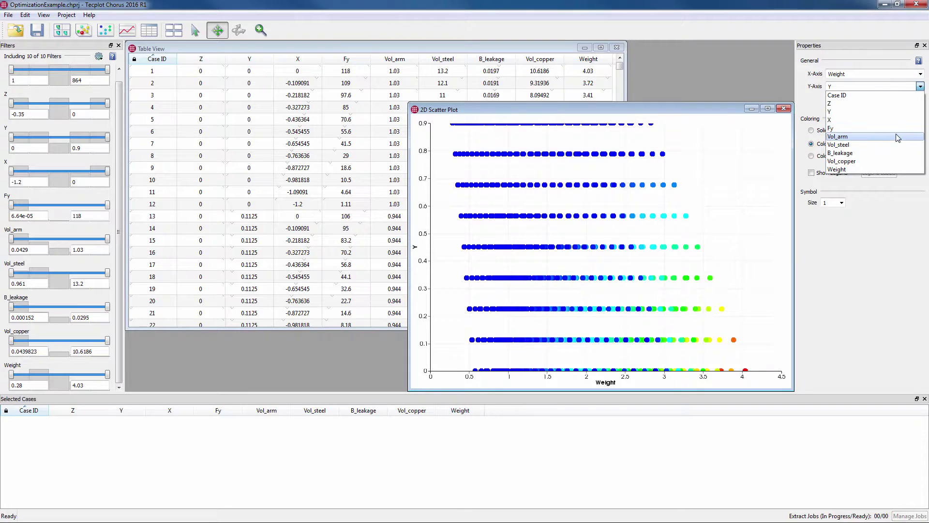
pyautogui.click(898, 129)
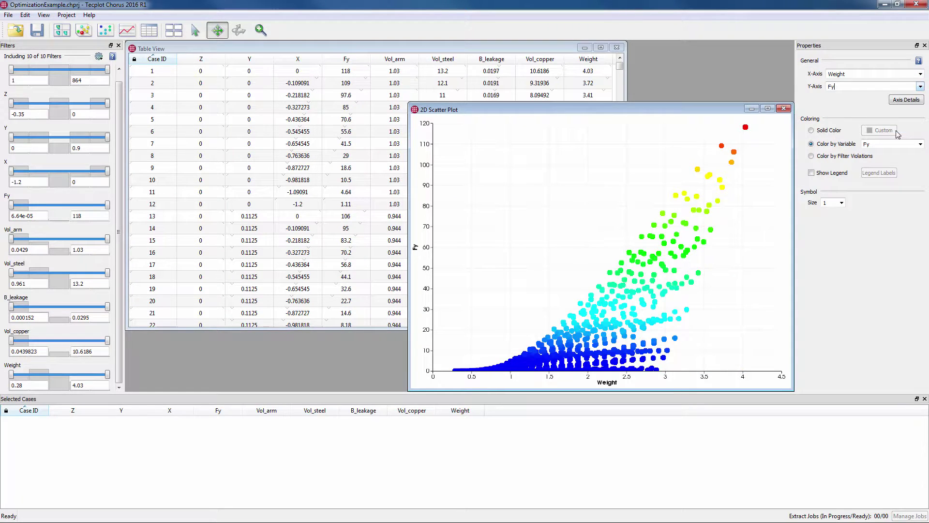
pyautogui.click(920, 144)
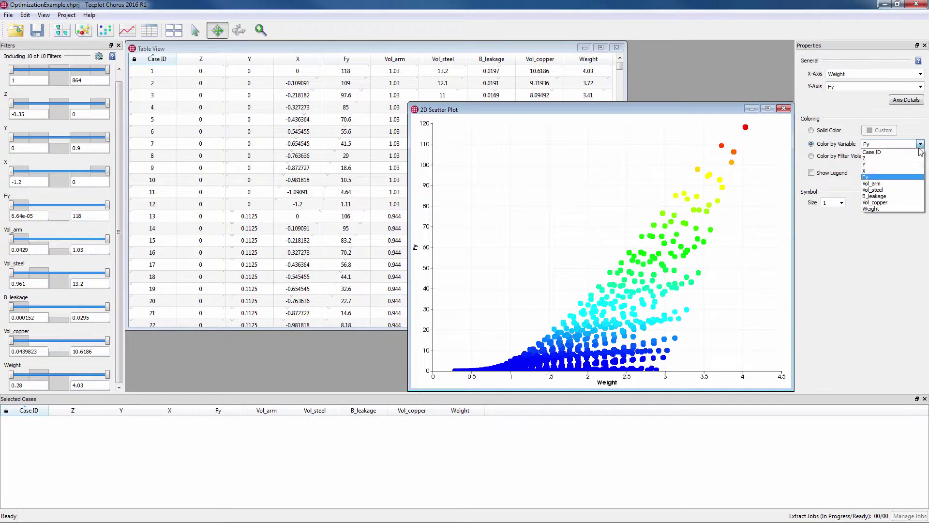
pyautogui.click(911, 197)
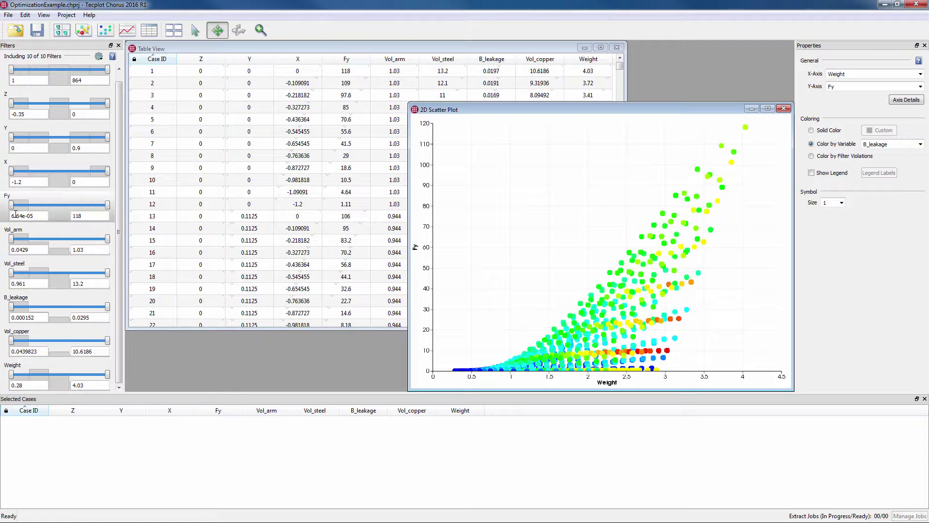
# Filter to Fy ≥ 19, Weight ≤ 2.67, Vol_copper ≤ 6.94525 and B_leakage ≤ 0.0162.
pyautogui.moveTo(12, 206); pyautogui.dragTo(29, 208)
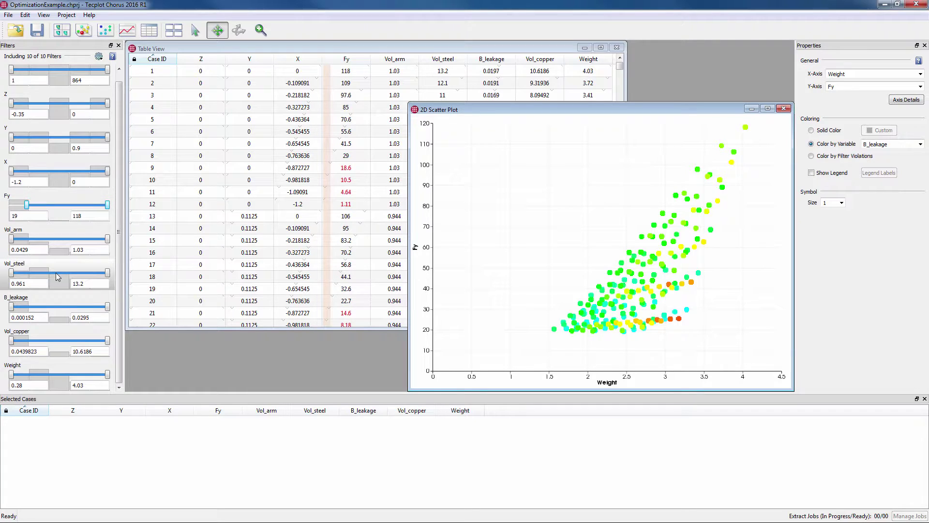
pyautogui.moveTo(107, 374); pyautogui.dragTo(72, 366)
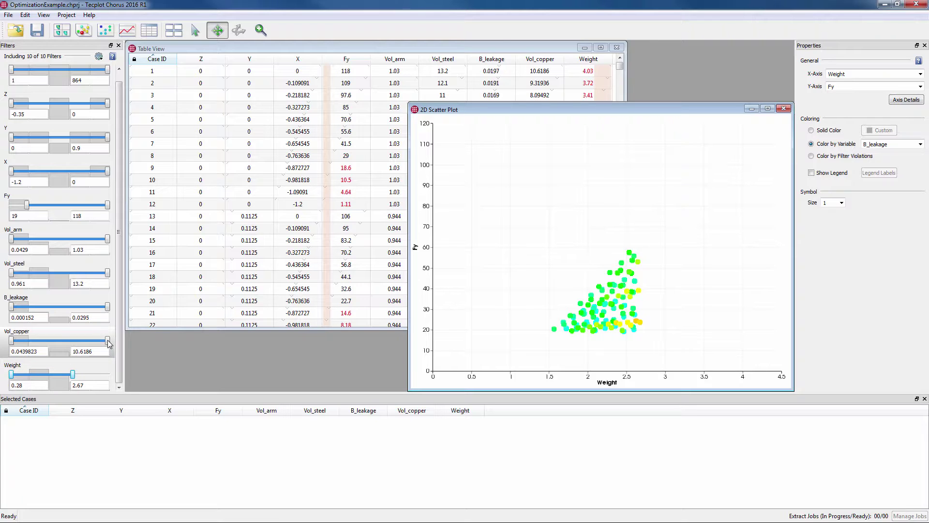
pyautogui.moveTo(106, 340); pyautogui.dragTo(73, 333)
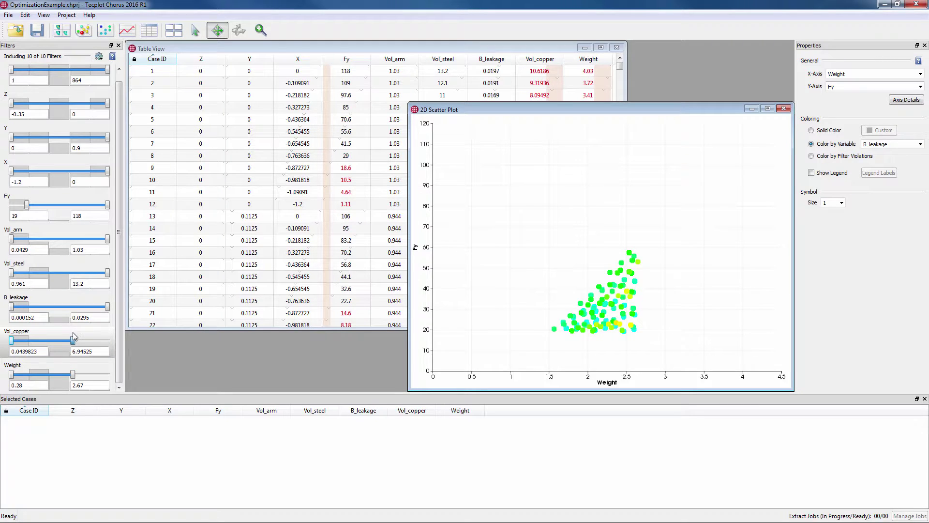
pyautogui.moveTo(107, 307); pyautogui.dragTo(65, 298)
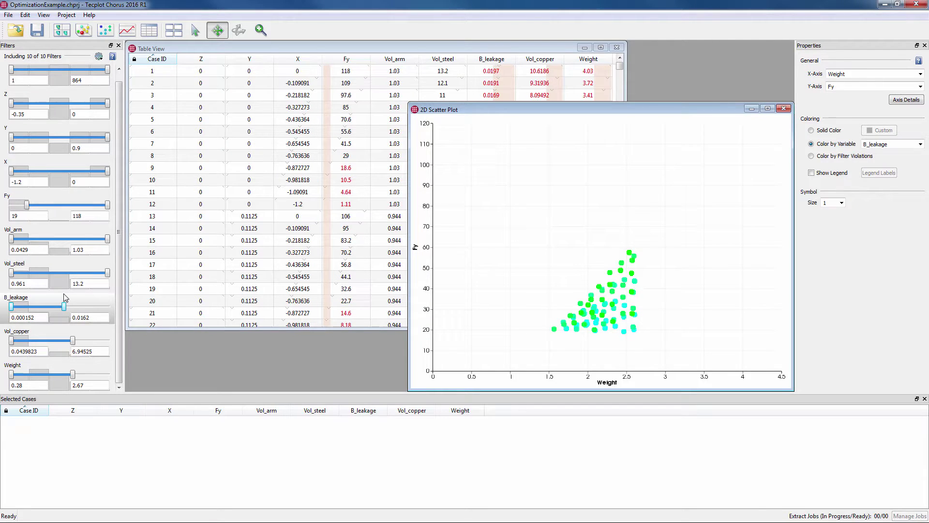
# Colour points by filter violations and zoom to the green points near Weight 2.5, Fy 50.
pyautogui.click(812, 156)
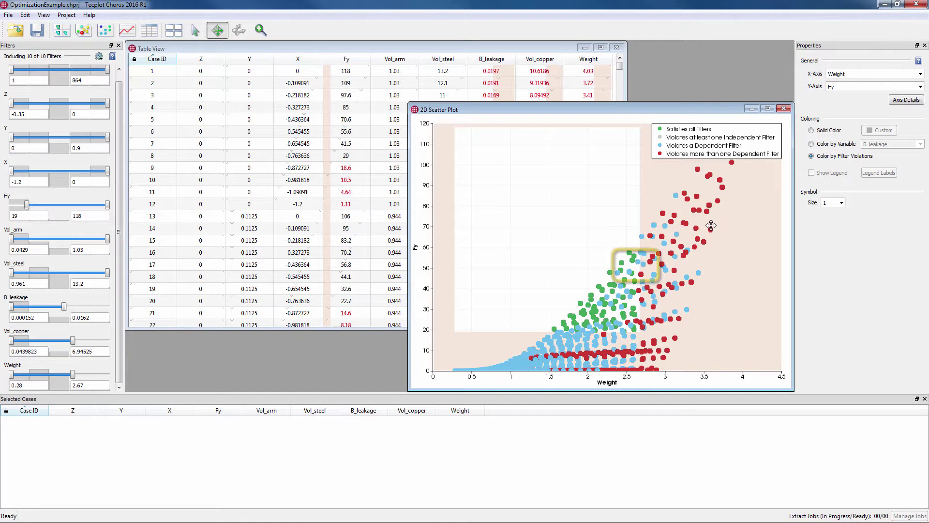
pyautogui.click(261, 30)
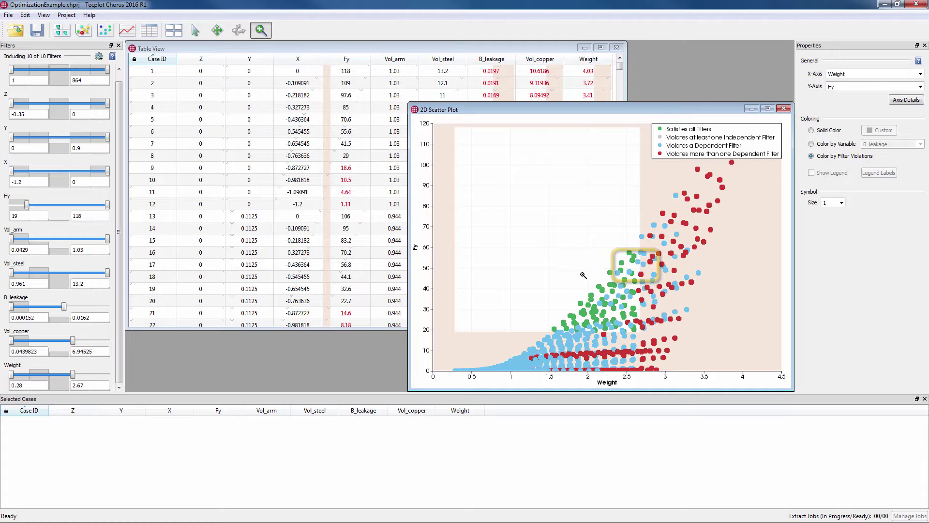
pyautogui.moveTo(624, 256); pyautogui.dragTo(655, 278)
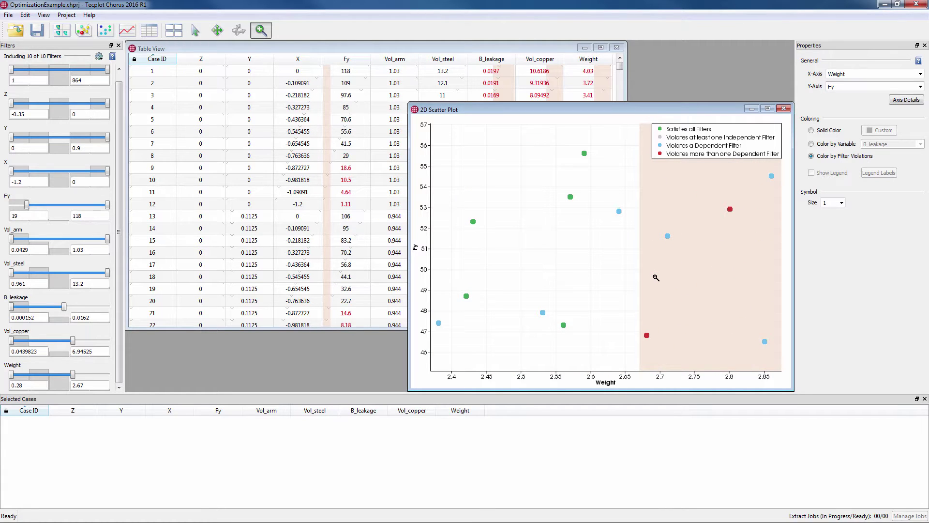
# Box-select the four points for cases 125, 136, 328 and 339.
pyautogui.click(195, 30)
pyautogui.moveTo(548, 174); pyautogui.dragTo(740, 274)
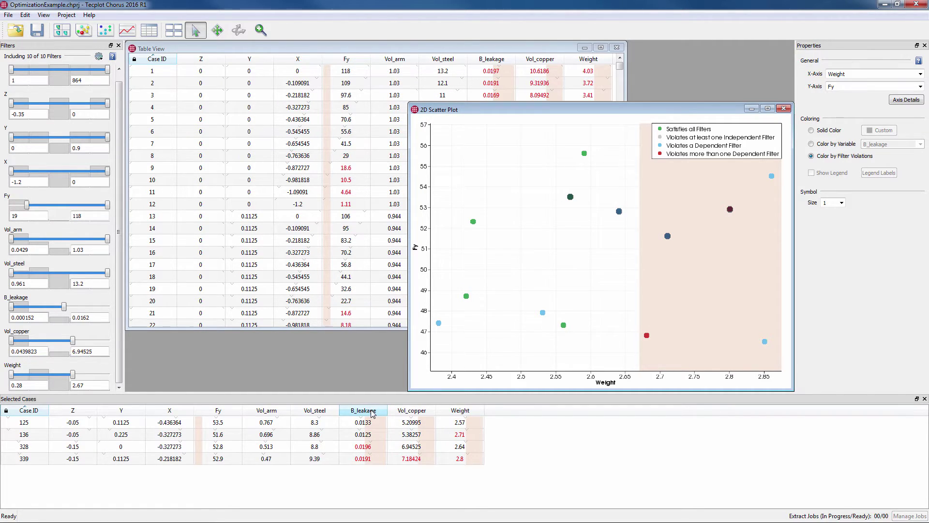